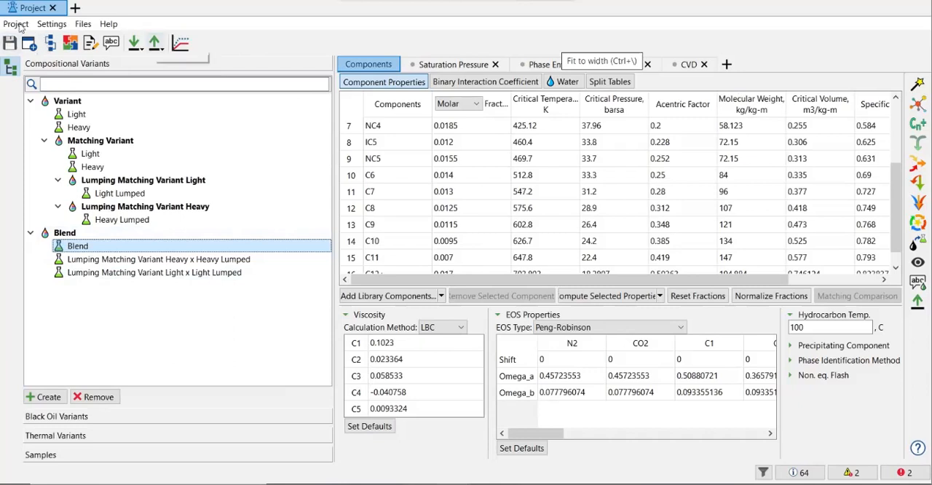
{"action": "left_click", "coordinate": [16, 24]}
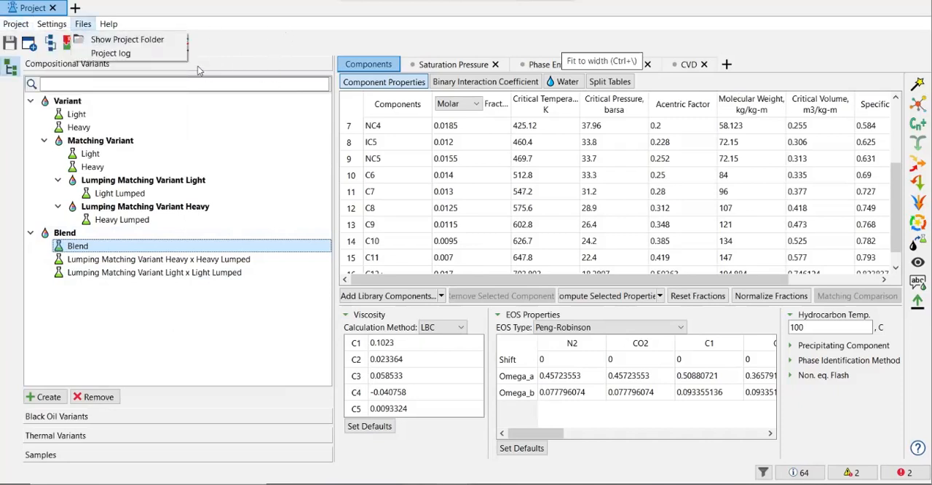
{"action": "left_click", "coordinate": [21, 27]}
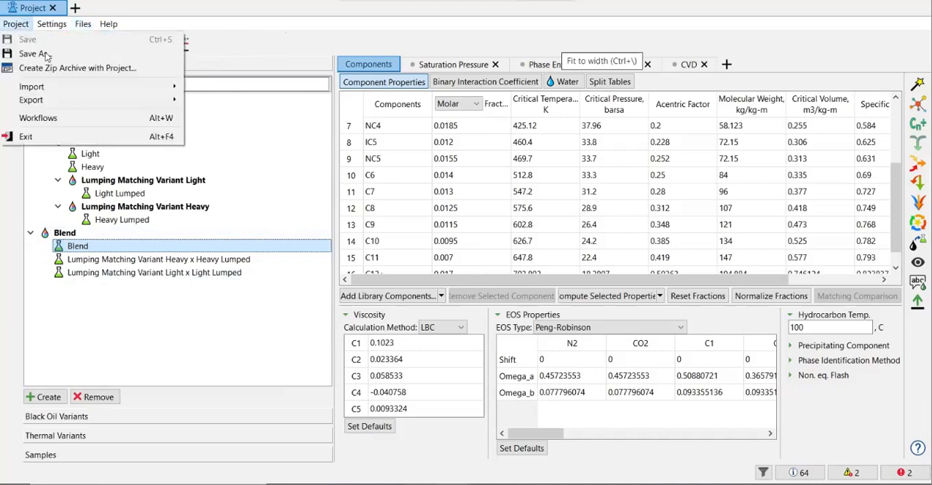
{"action": "left_click", "coordinate": [337, 40]}
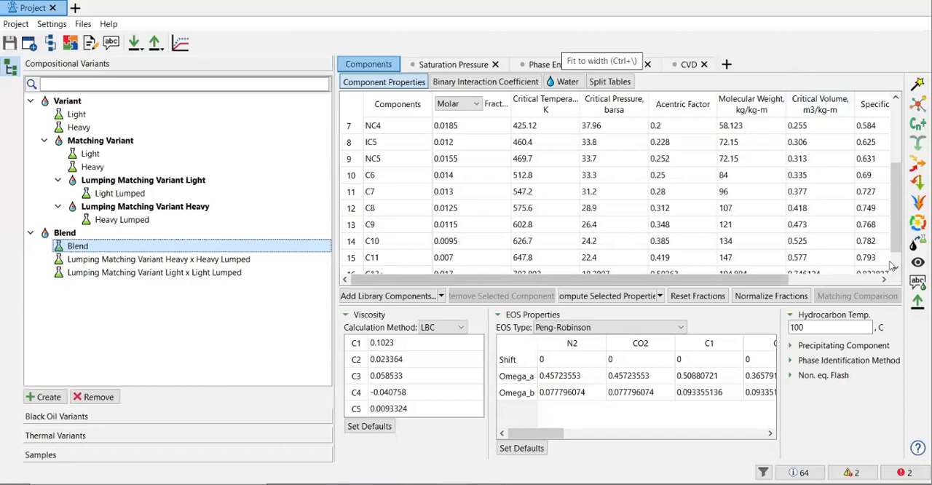
{"action": "left_click_drag", "start_coordinate": [900, 205], "coordinate": [905, 116]}
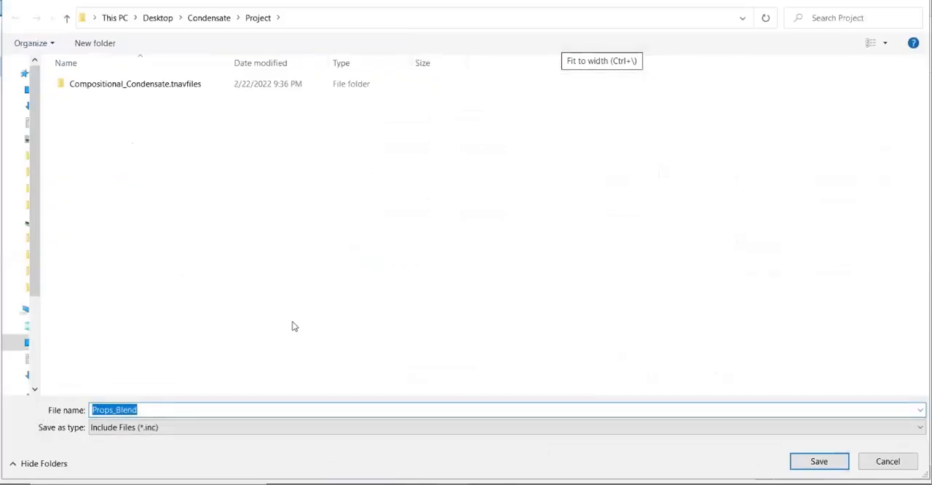
{"action": "left_click", "coordinate": [887, 462]}
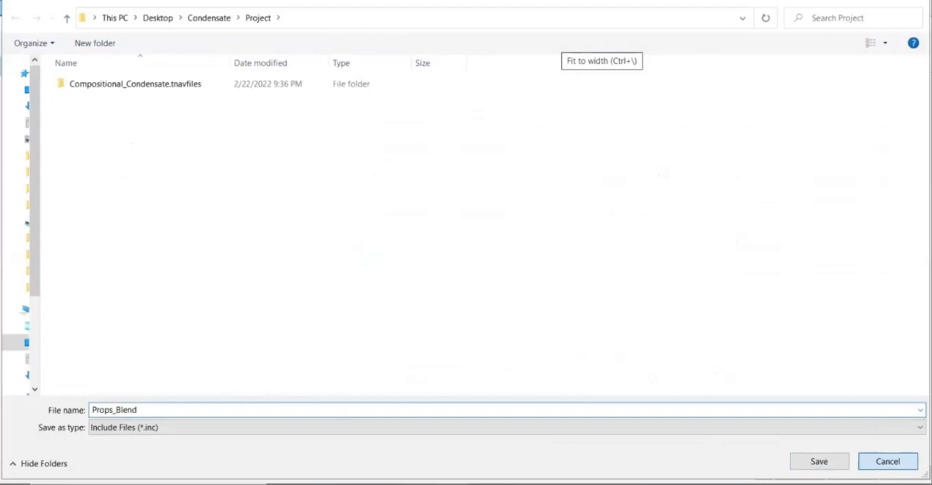
{"action": "left_click", "coordinate": [873, 463]}
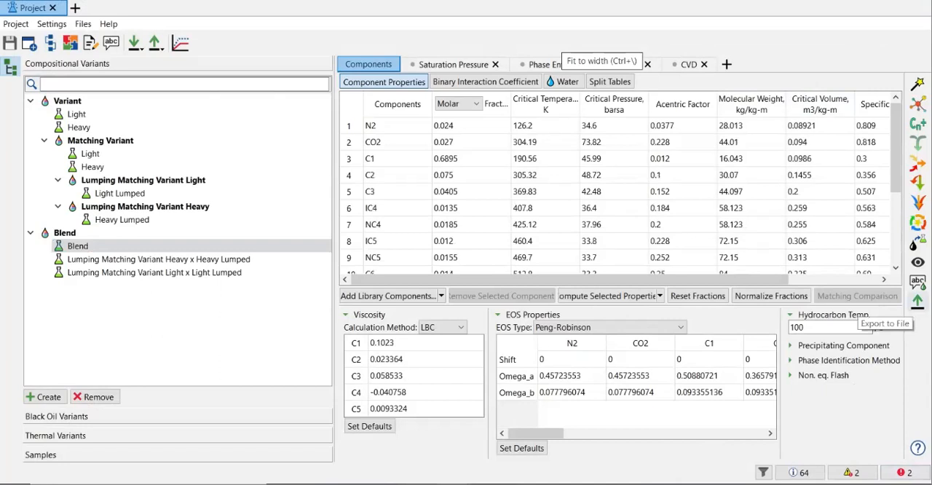
Export the Blend composition's properties to the Project folder as an include file (*.inc) named Props_Blend.
{"action": "left_click", "coordinate": [917, 301]}
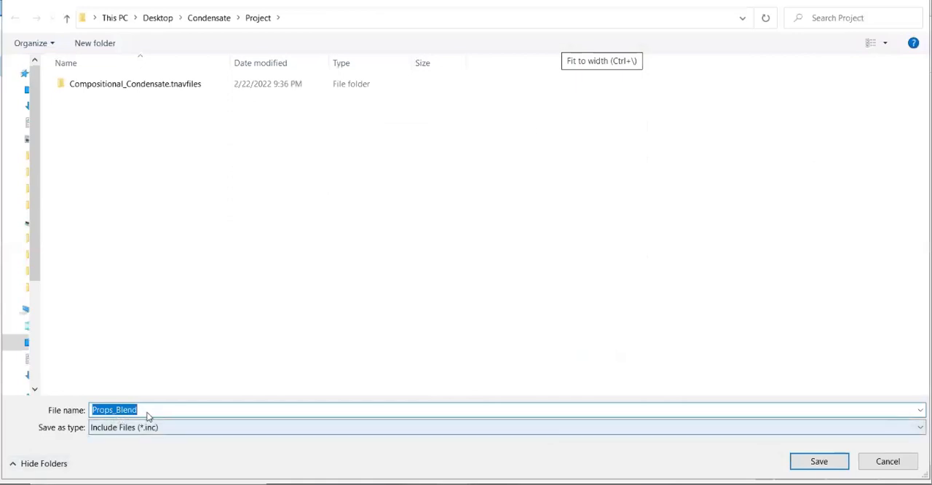
{"action": "left_click", "coordinate": [184, 412]}
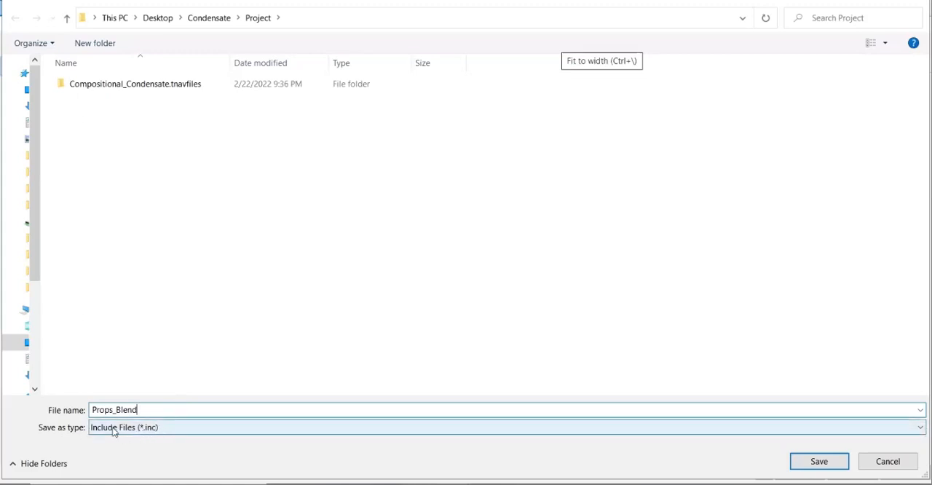
{"action": "left_click", "coordinate": [814, 467]}
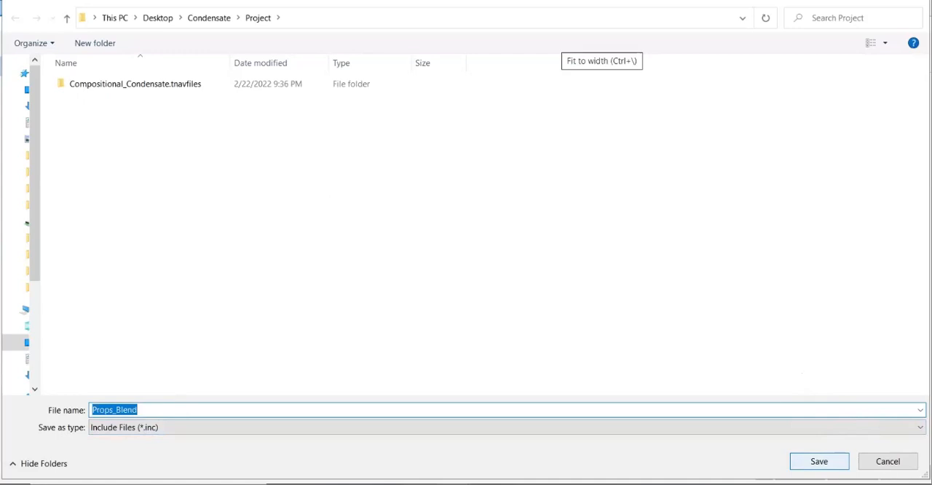
{"action": "left_click", "coordinate": [819, 461]}
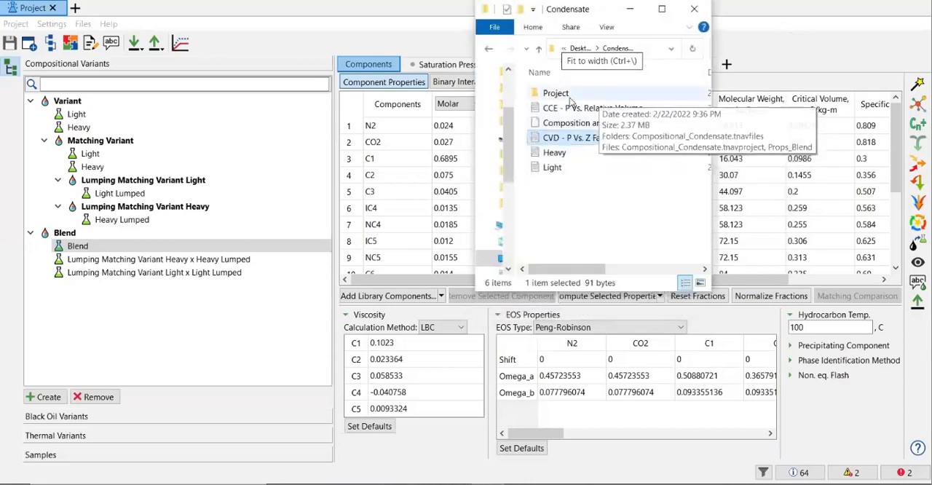
In File Explorer, go into the Project folder inside Condensate, widen the window and open the exported Props_Blend file.
{"action": "left_click", "coordinate": [573, 97]}
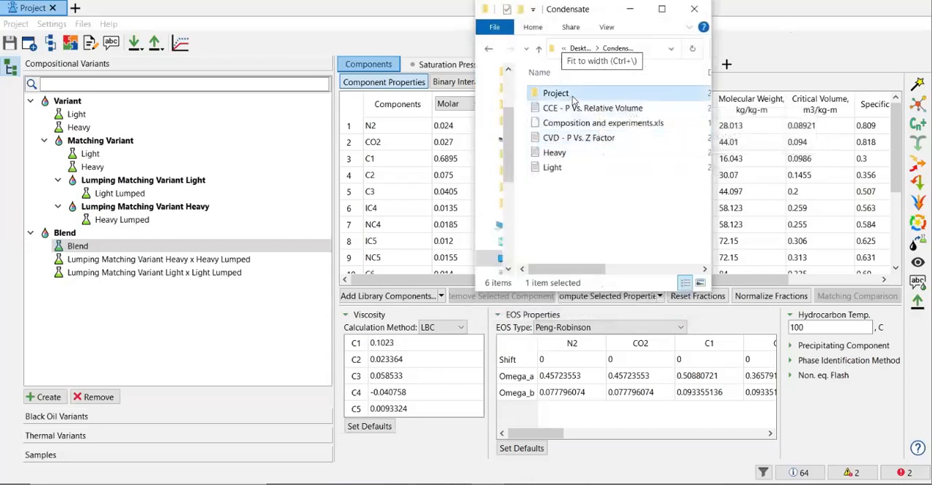
{"action": "double_click", "coordinate": [572, 96]}
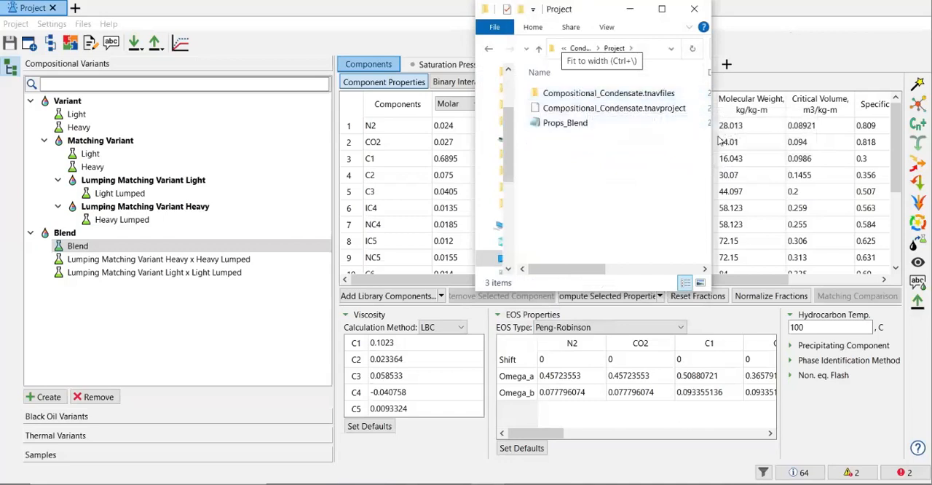
{"action": "left_click_drag", "start_coordinate": [711, 138], "coordinate": [833, 125]}
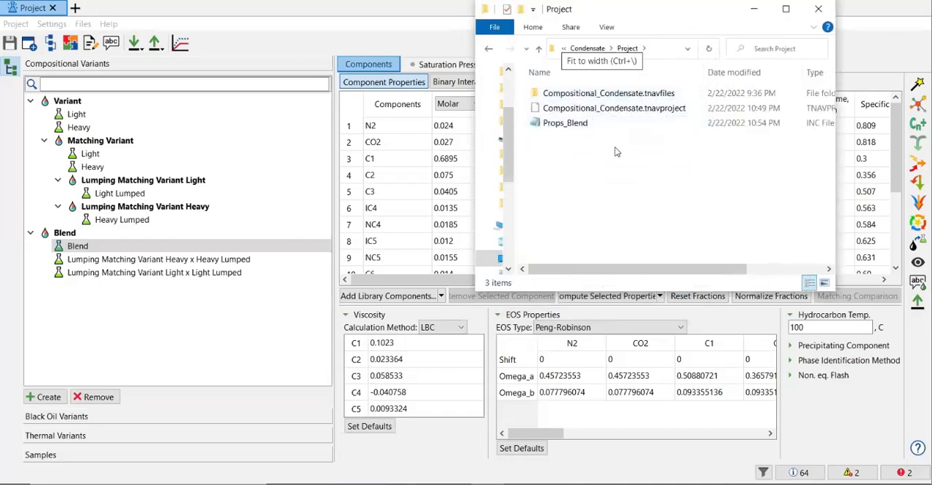
{"action": "left_click", "coordinate": [604, 110]}
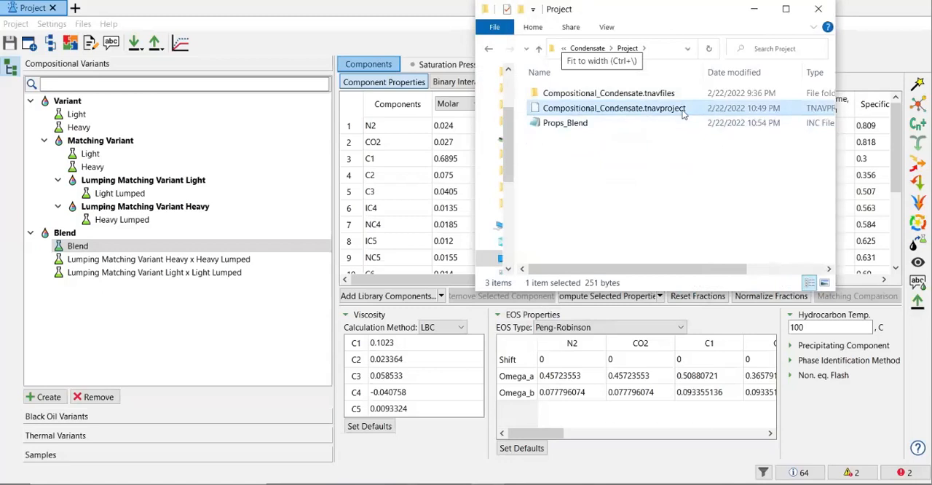
{"action": "left_click", "coordinate": [582, 124]}
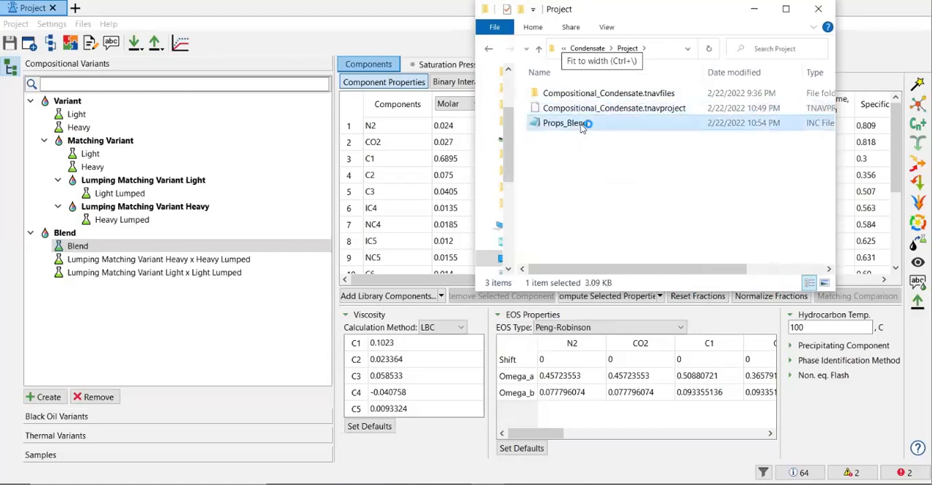
{"action": "double_click", "coordinate": [580, 124]}
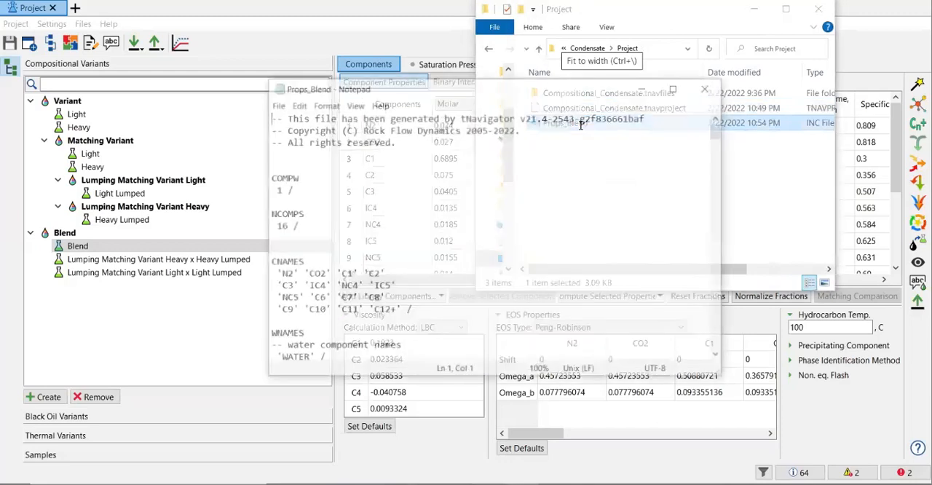
Examine the start of the Props_Blend file in a widened Notepad window, covering the component number, component names and water component names.
{"action": "scroll", "coordinate": [371, 190], "scroll_direction": "down", "scroll_amount": 1}
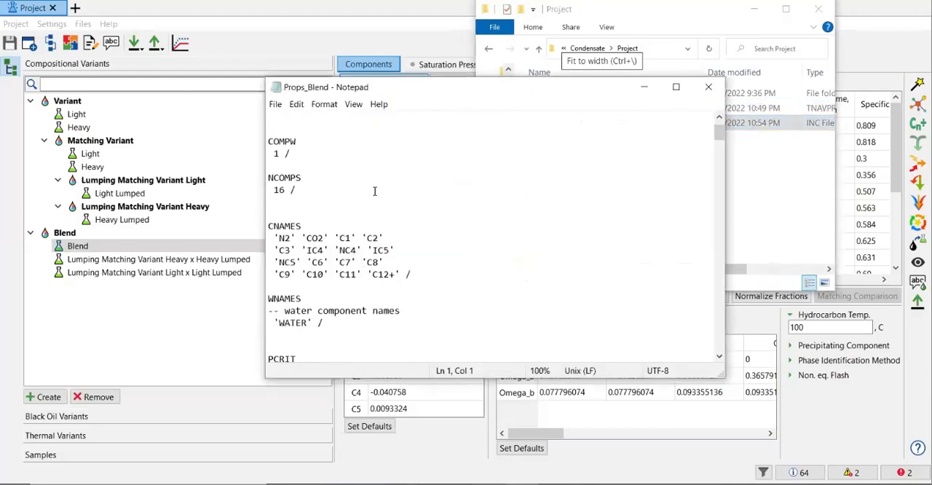
{"action": "scroll", "coordinate": [320, 171], "scroll_direction": "up", "scroll_amount": 1}
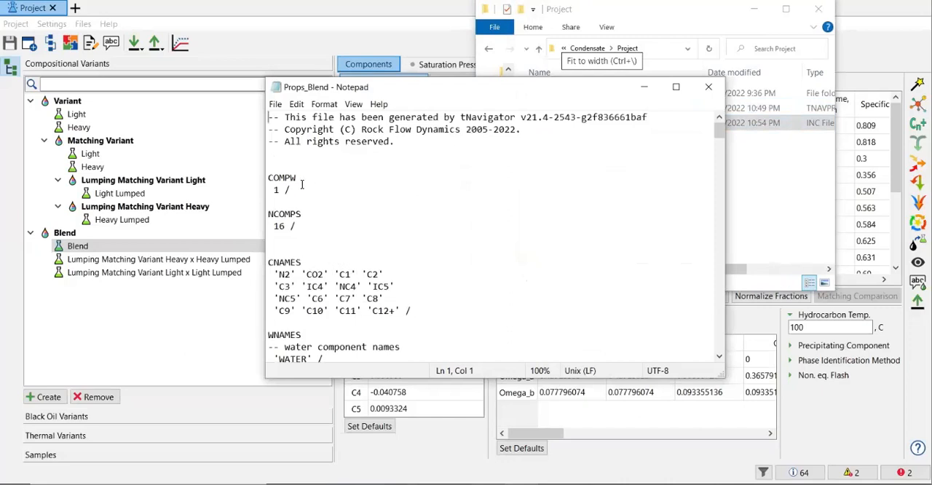
{"action": "left_click", "coordinate": [342, 266]}
{"action": "left_click_drag", "start_coordinate": [727, 144], "coordinate": [836, 140]}
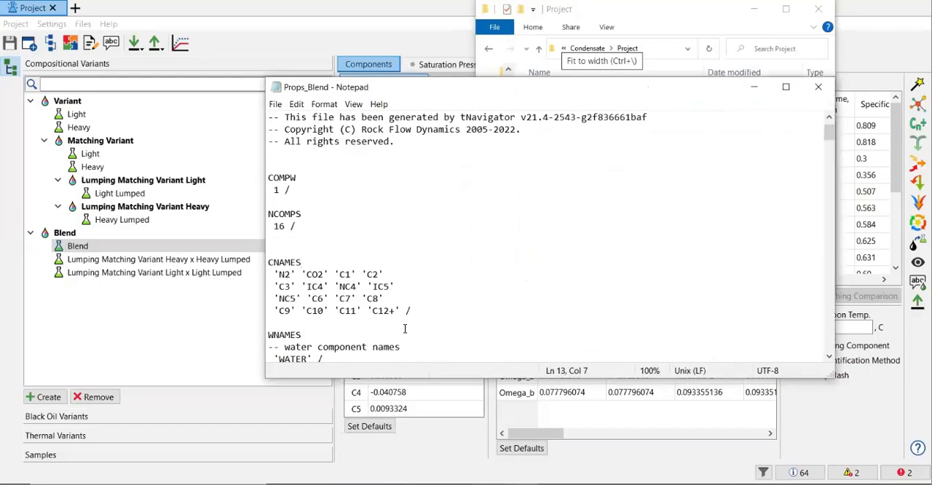
{"action": "scroll", "coordinate": [407, 324], "scroll_direction": "down", "scroll_amount": 2}
{"action": "left_click_drag", "start_coordinate": [358, 285], "coordinate": [297, 277]}
{"action": "scroll", "coordinate": [308, 270], "scroll_direction": "down", "scroll_amount": 3}
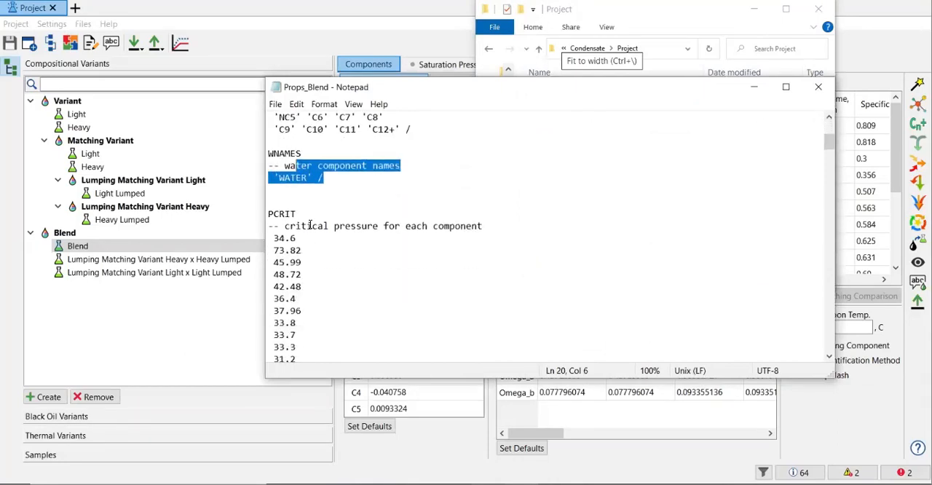
Review the critical pressure, critical temperature and critical molar volume sections of the exported file.
{"action": "scroll", "coordinate": [295, 215], "scroll_direction": "down", "scroll_amount": 11}
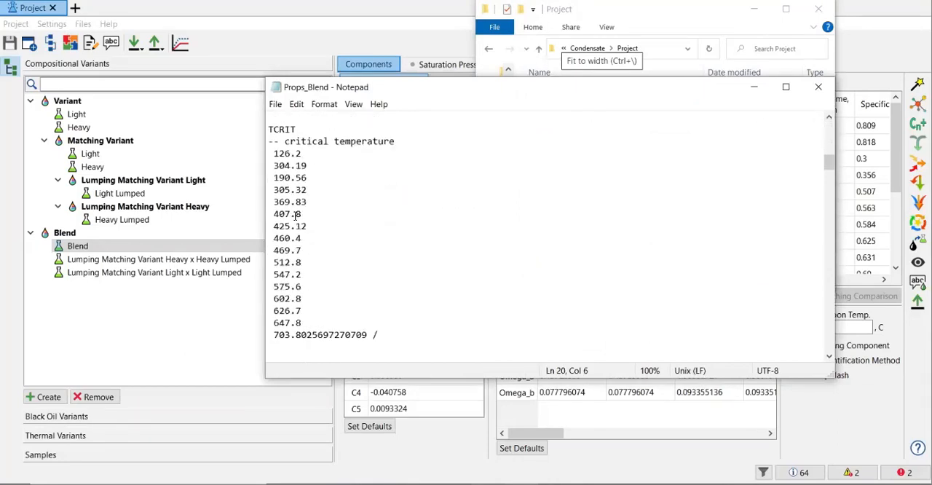
{"action": "scroll", "coordinate": [295, 215], "scroll_direction": "down", "scroll_amount": 3}
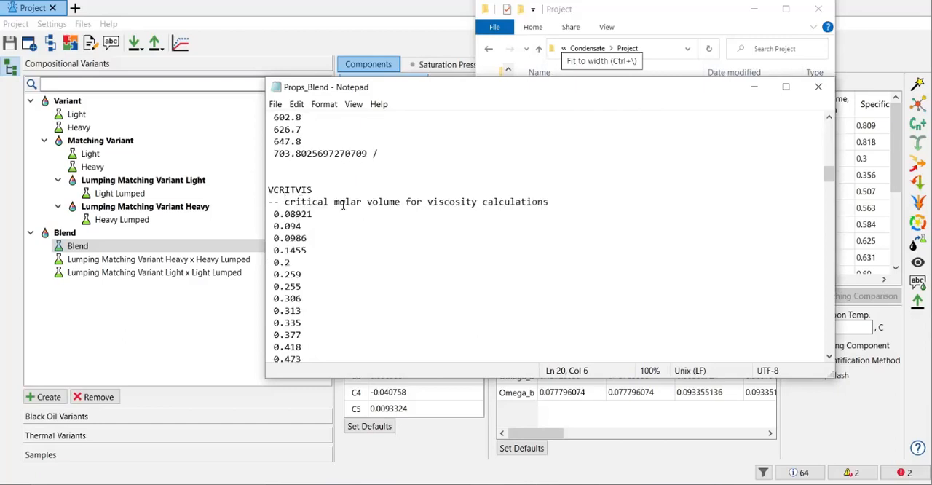
{"action": "scroll", "coordinate": [456, 210], "scroll_direction": "down", "scroll_amount": 7}
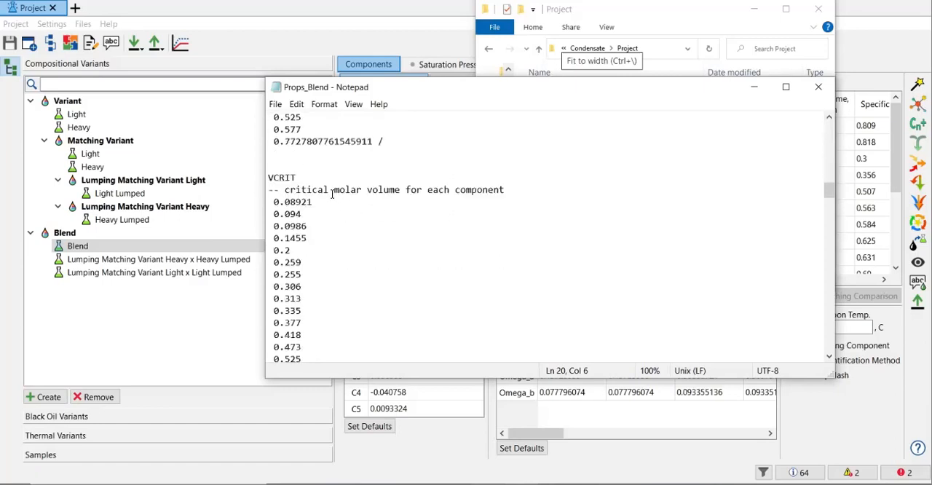
{"action": "scroll", "coordinate": [386, 194], "scroll_direction": "down", "scroll_amount": 4}
{"action": "scroll", "coordinate": [386, 193], "scroll_direction": "down", "scroll_amount": 5}
{"action": "scroll", "coordinate": [381, 248], "scroll_direction": "up", "scroll_amount": 2}
{"action": "left_click", "coordinate": [269, 176]}
Review the molecular weights, binary interaction coefficients, acentric factors and boiling points, enlarging the Notepad window's height for easier reading.
{"action": "scroll", "coordinate": [297, 173], "scroll_direction": "down", "scroll_amount": 3}
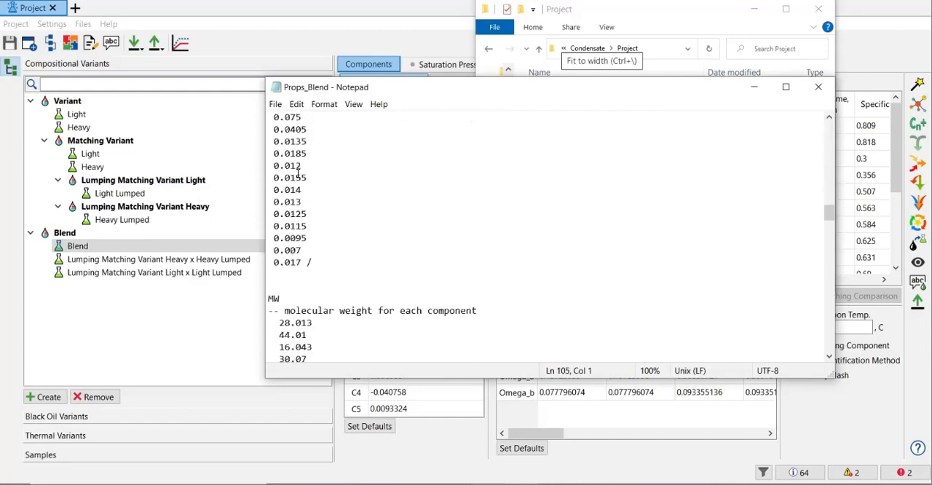
{"action": "scroll", "coordinate": [298, 174], "scroll_direction": "down", "scroll_amount": 3}
{"action": "scroll", "coordinate": [357, 198], "scroll_direction": "down", "scroll_amount": 6}
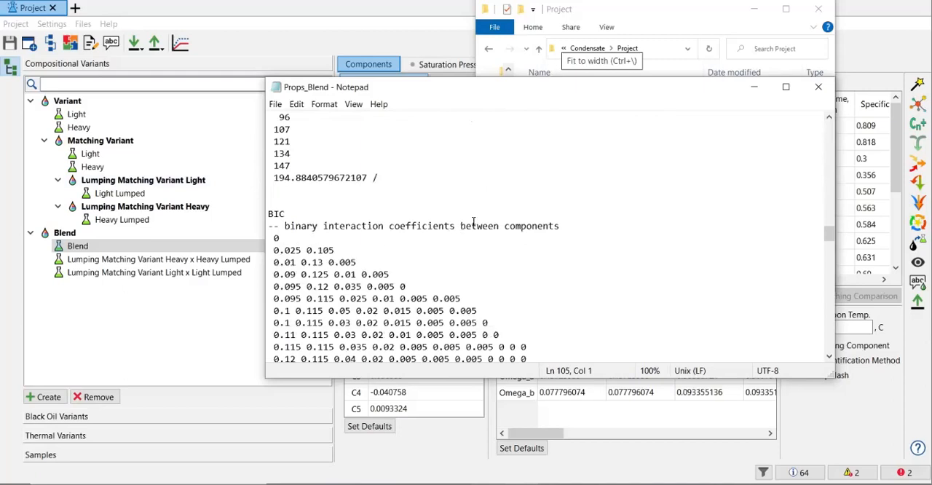
{"action": "scroll", "coordinate": [475, 220], "scroll_direction": "down", "scroll_amount": 6}
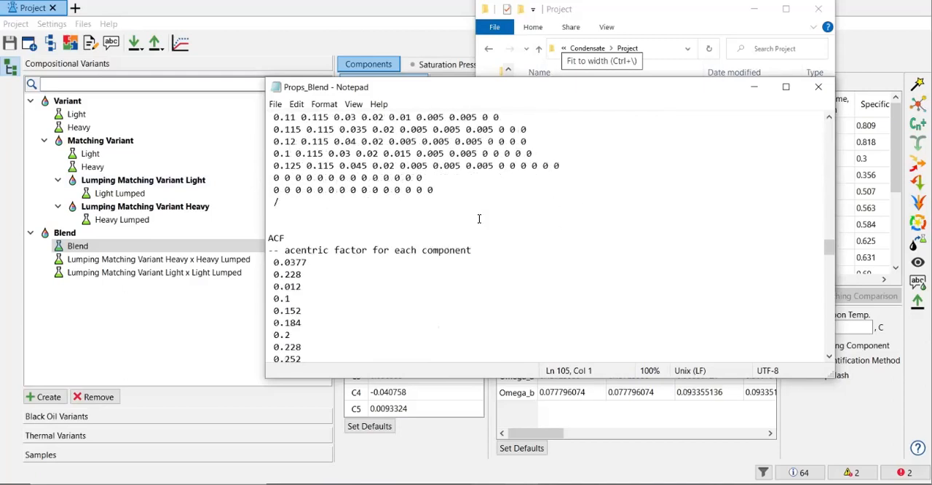
{"action": "scroll", "coordinate": [479, 219], "scroll_direction": "down", "scroll_amount": 2}
{"action": "left_click_drag", "start_coordinate": [467, 378], "coordinate": [467, 461]}
{"action": "scroll", "coordinate": [438, 347], "scroll_direction": "down", "scroll_amount": 4}
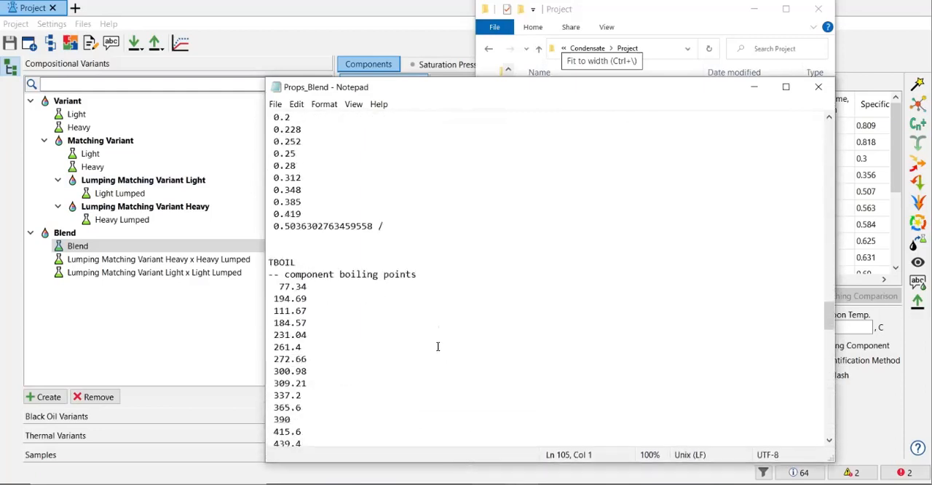
Check the omega values, parachors, LBC coefficients, EOS type and reservoir temperature through the end of the file.
{"action": "scroll", "coordinate": [431, 300], "scroll_direction": "down", "scroll_amount": 8}
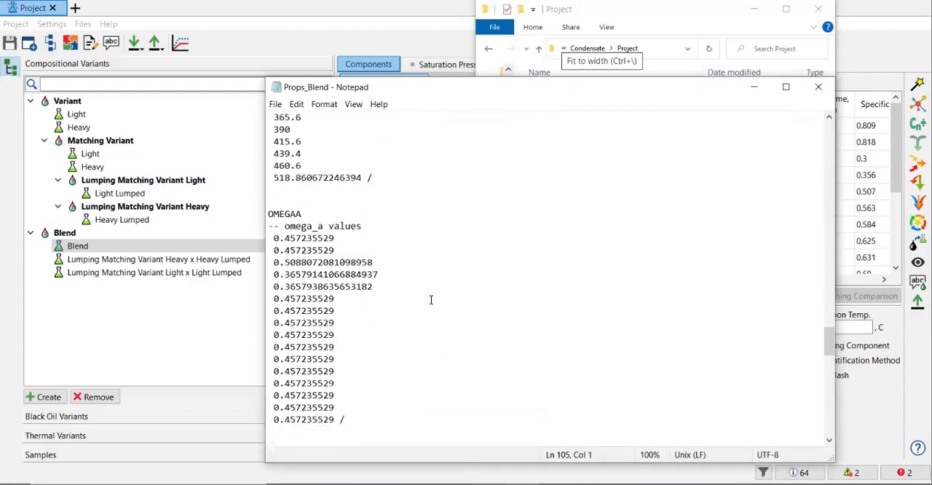
{"action": "scroll", "coordinate": [432, 300], "scroll_direction": "down", "scroll_amount": 13}
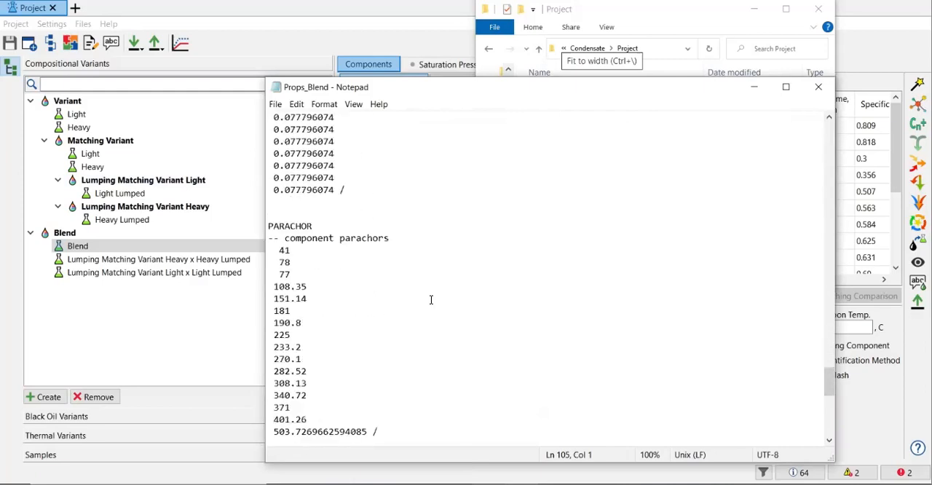
{"action": "scroll", "coordinate": [431, 299], "scroll_direction": "down", "scroll_amount": 5}
{"action": "scroll", "coordinate": [431, 299], "scroll_direction": "down", "scroll_amount": 6}
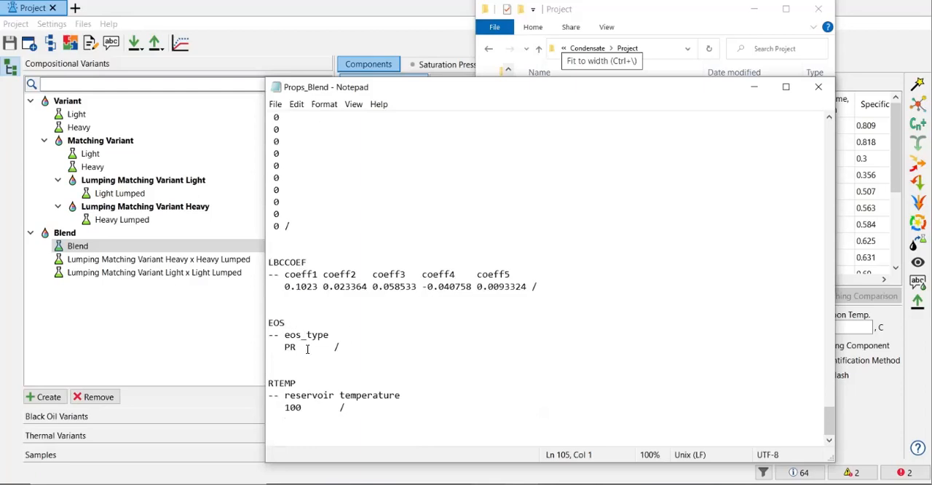
{"action": "left_click", "coordinate": [308, 408]}
Close the Props_Blend file and the Project folder window to return to the tNavigator project.
{"action": "left_click", "coordinate": [819, 86]}
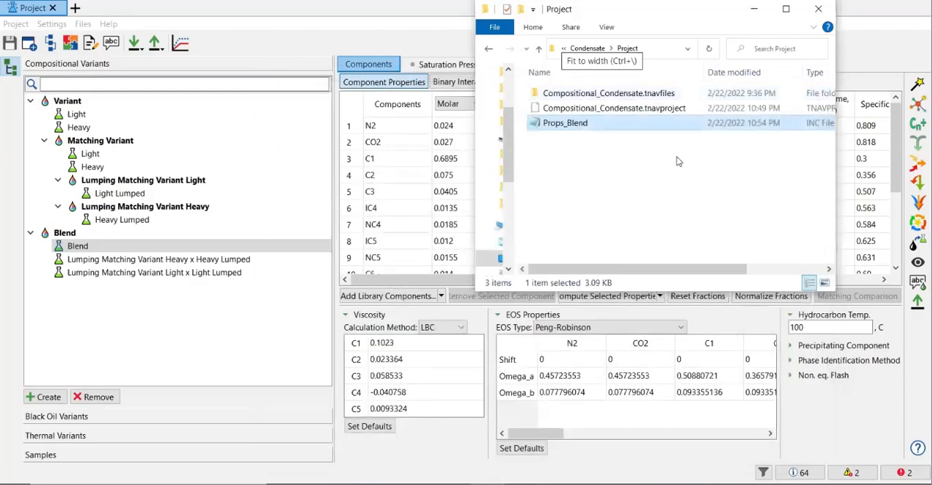
{"action": "left_click", "coordinate": [677, 161]}
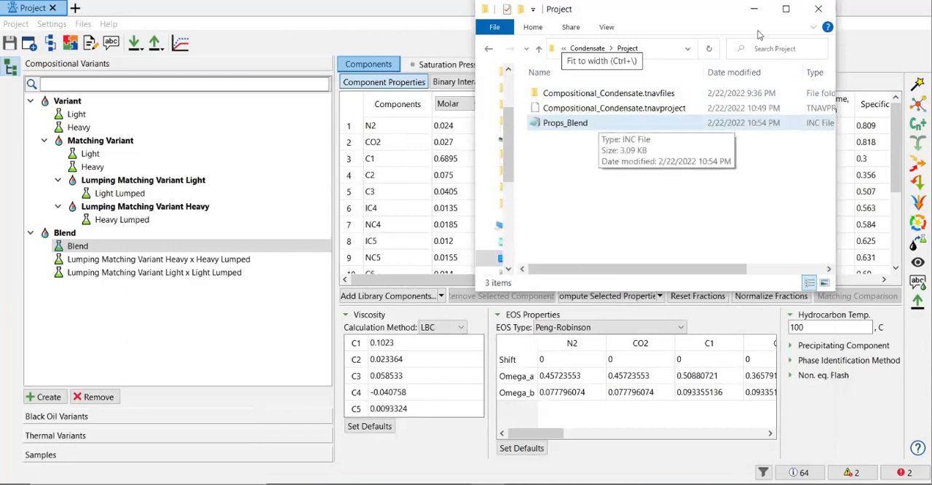
{"action": "left_click", "coordinate": [824, 13]}
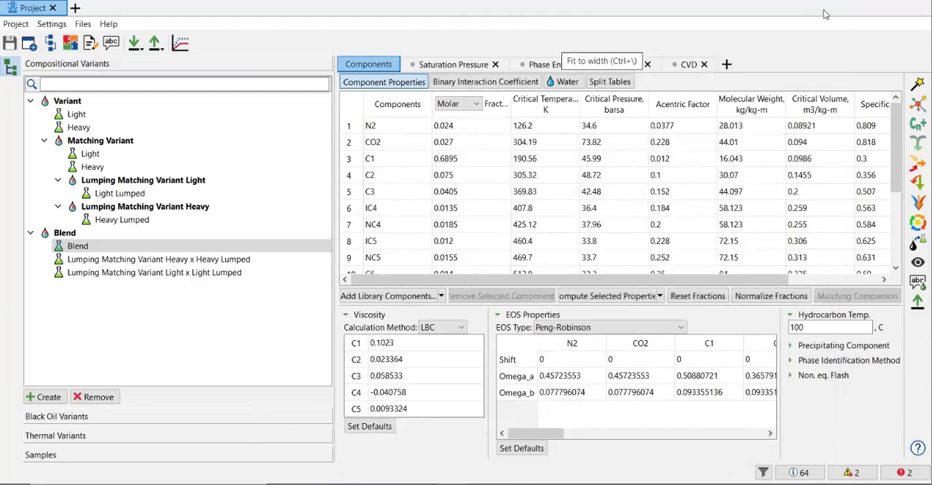